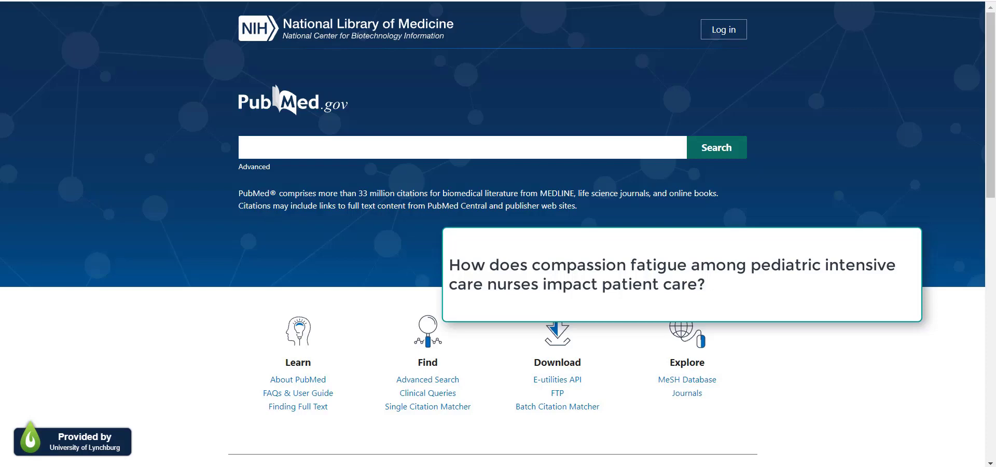
# Step: Enter the query "compassion fatigue" AND "pediatric intensive care" in the PubMed search box
pyautogui.click(508, 146)
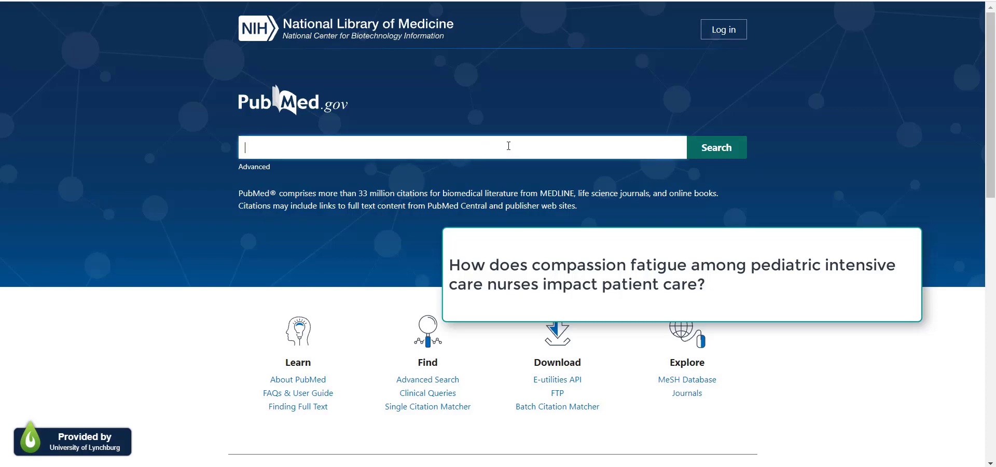
pyautogui.write('compassion f')
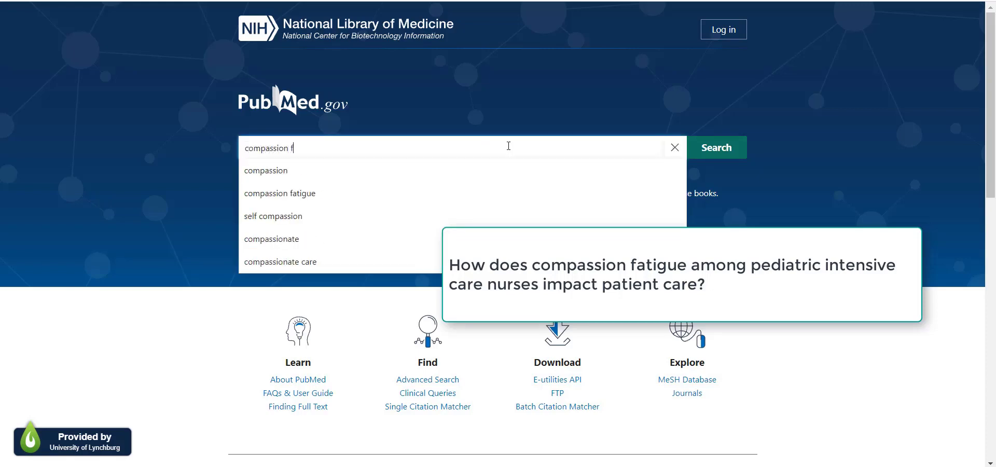
pyautogui.write('atigue')
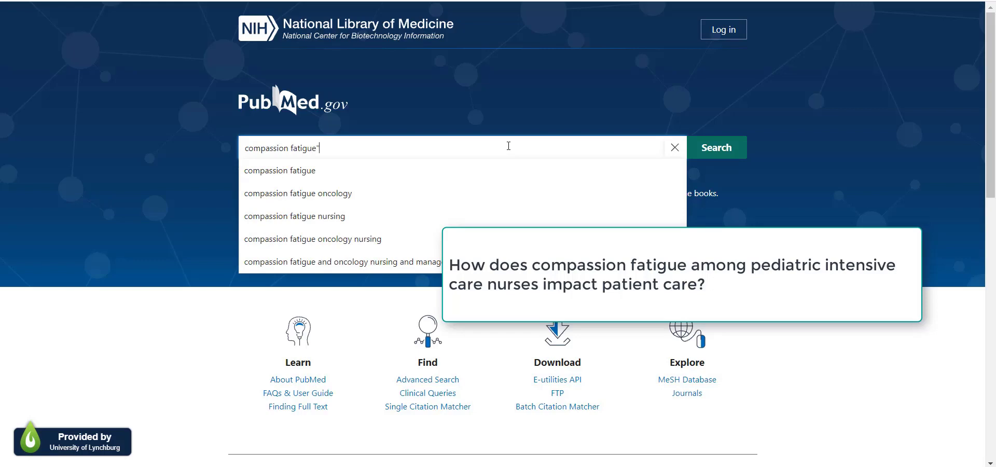
pyautogui.write('"')
pyautogui.press('Home')
pyautogui.write('"')
pyautogui.write('pedia')
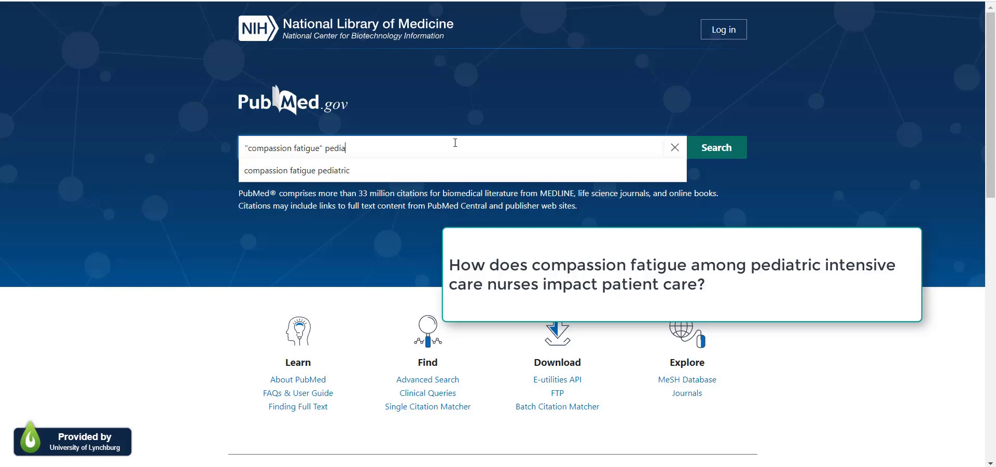
pyautogui.write('tric intensive care')
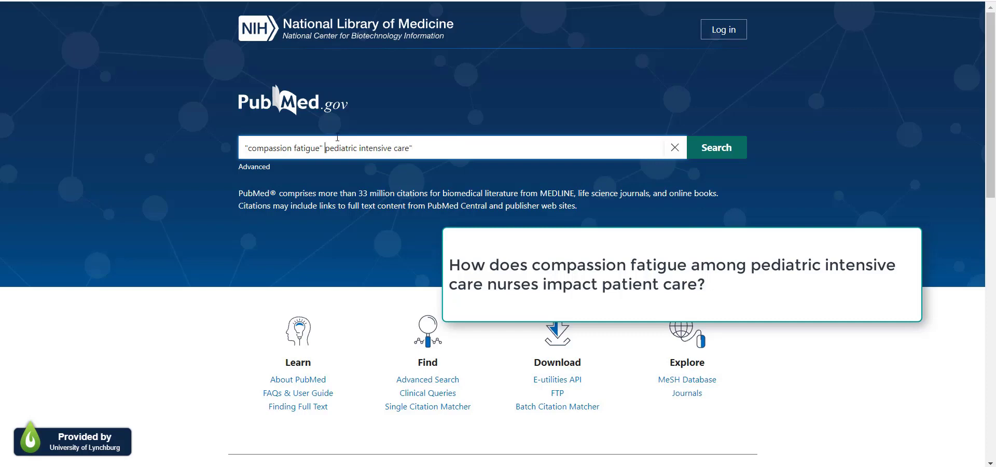
pyautogui.write('"')
pyautogui.click(325, 150)
pyautogui.write('AND')
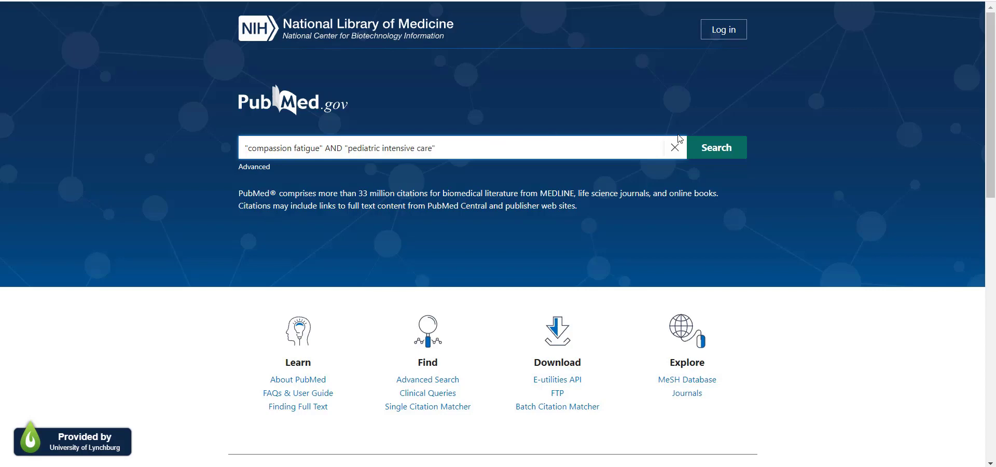
# Step: Run the two-phrase search (12 results) and append AND nurs* to the query
pyautogui.click(732, 152)
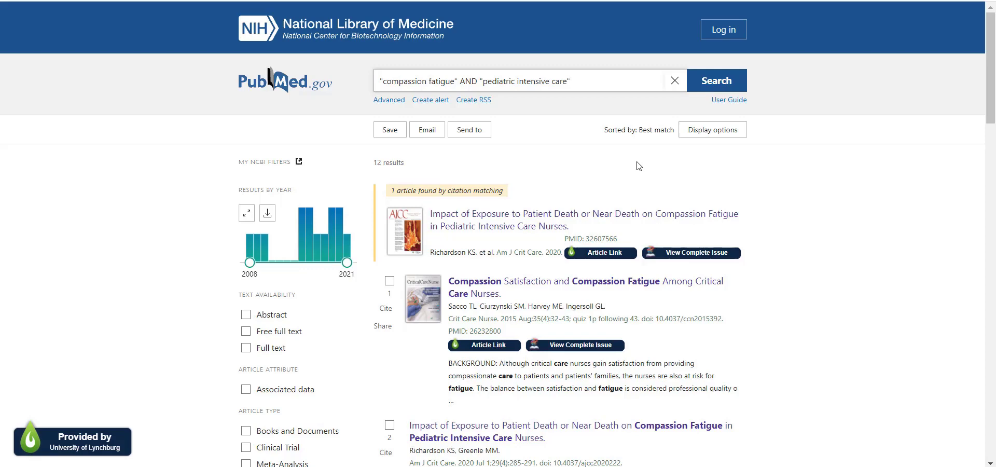
pyautogui.write('AND nur')
pyautogui.write('s*')
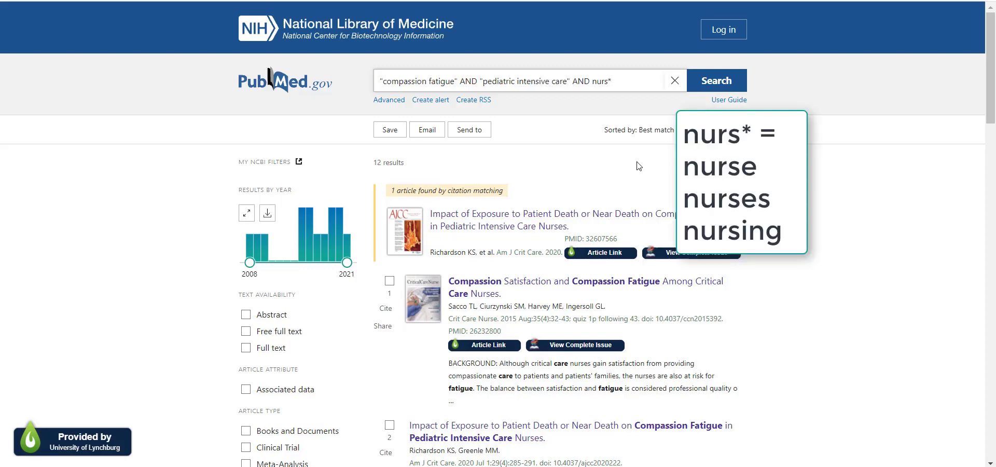
# Step: Rerun the search with nurs* and narrow the year range to 2015–2021
pyautogui.click(712, 82)
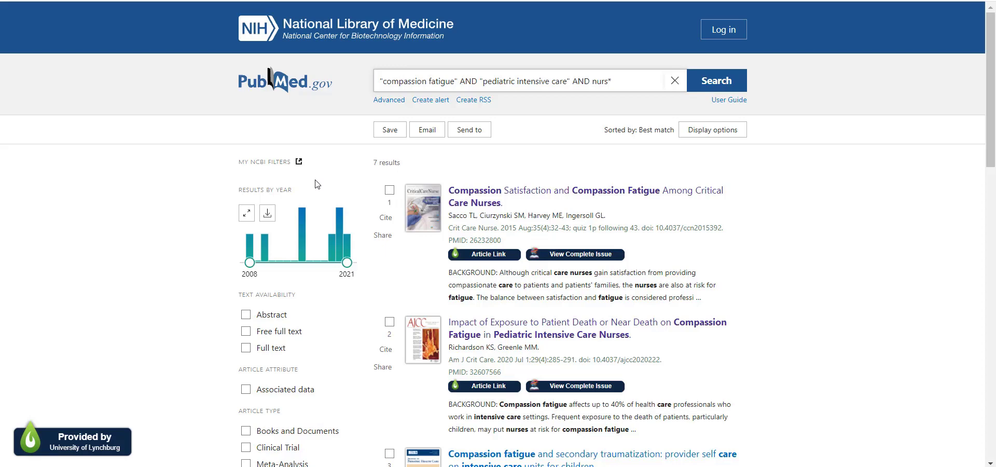
pyautogui.scroll(-3, 208, 269)
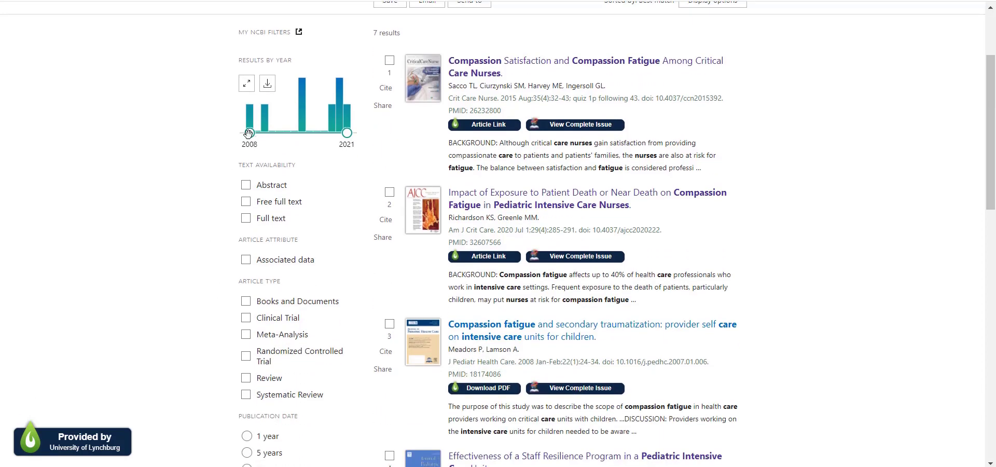
pyautogui.moveTo(250, 134); pyautogui.dragTo(301, 132)
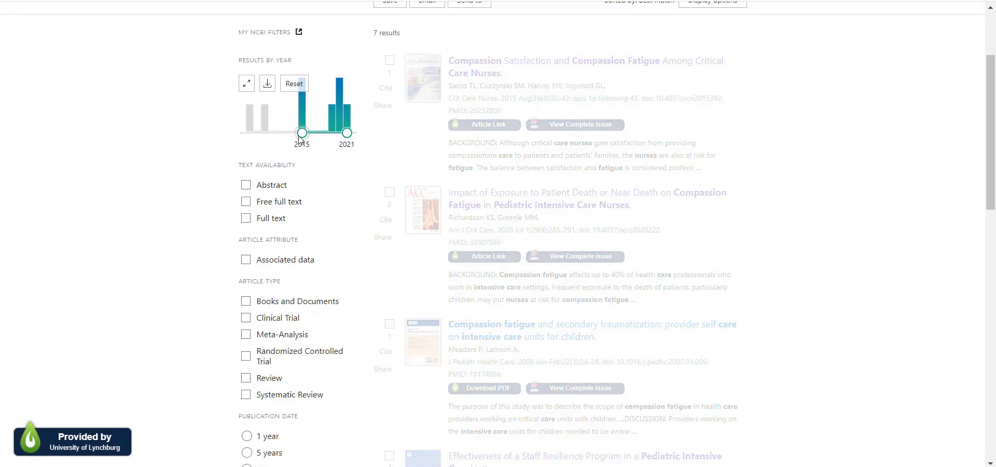
pyautogui.scroll(-5, 218, 298)
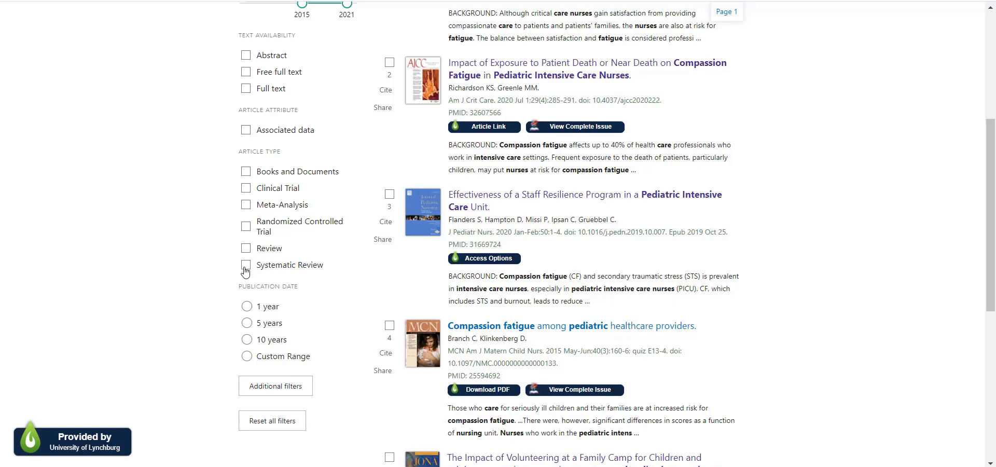
pyautogui.scroll(-1, 230, 283)
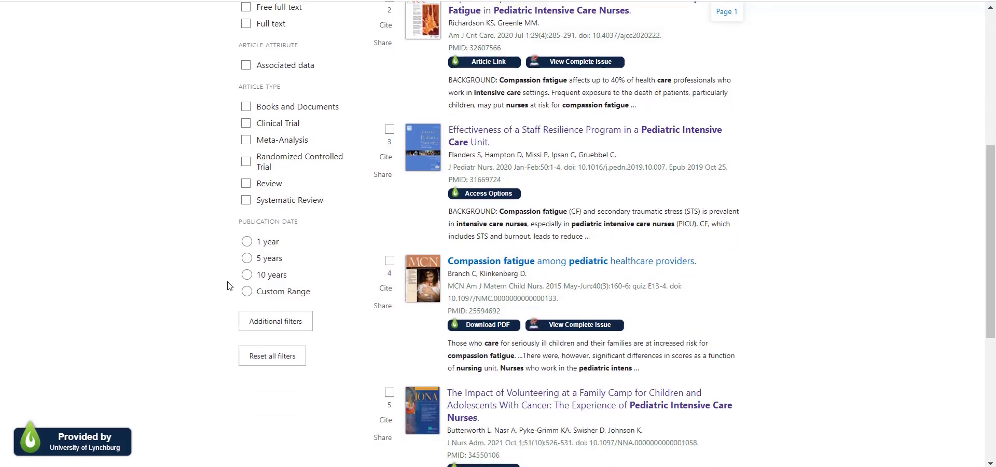
pyautogui.click(274, 320)
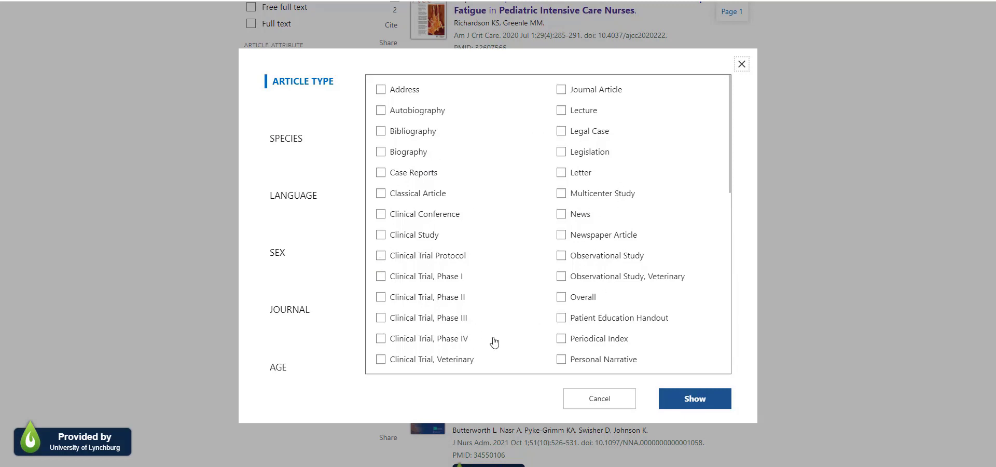
pyautogui.click(277, 370)
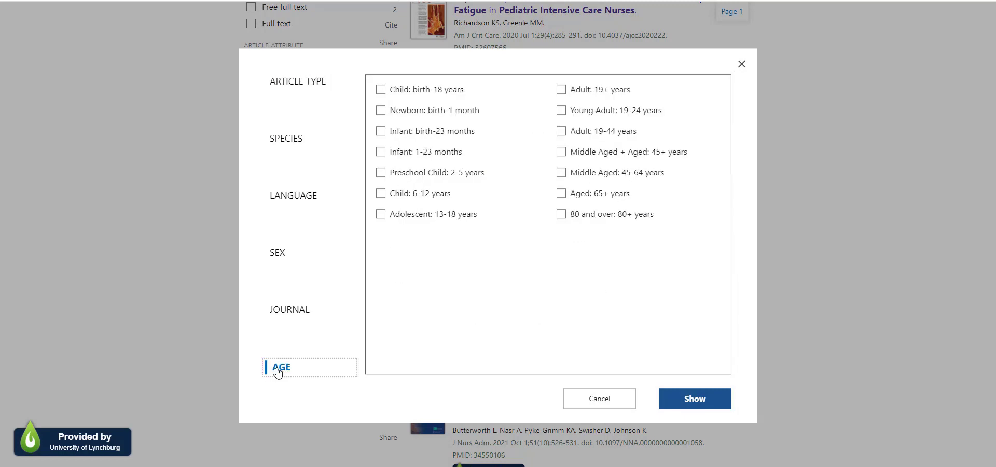
pyautogui.click(279, 262)
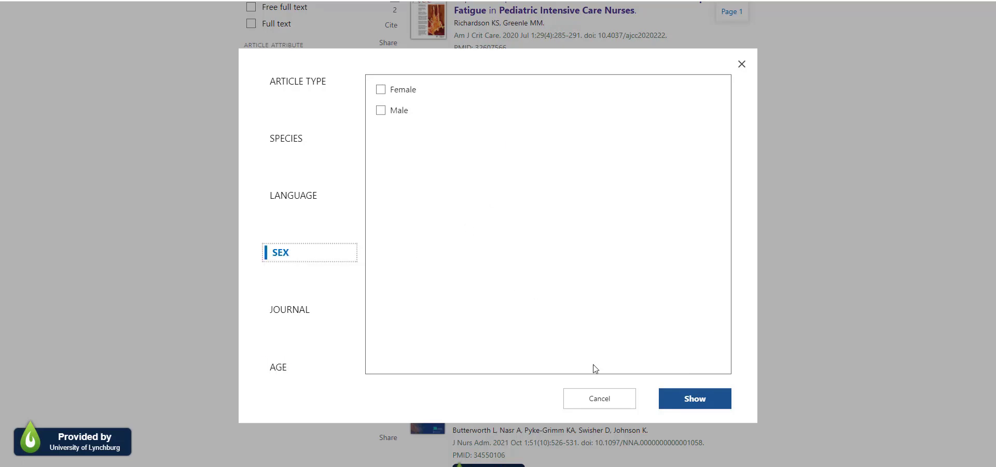
pyautogui.click(600, 400)
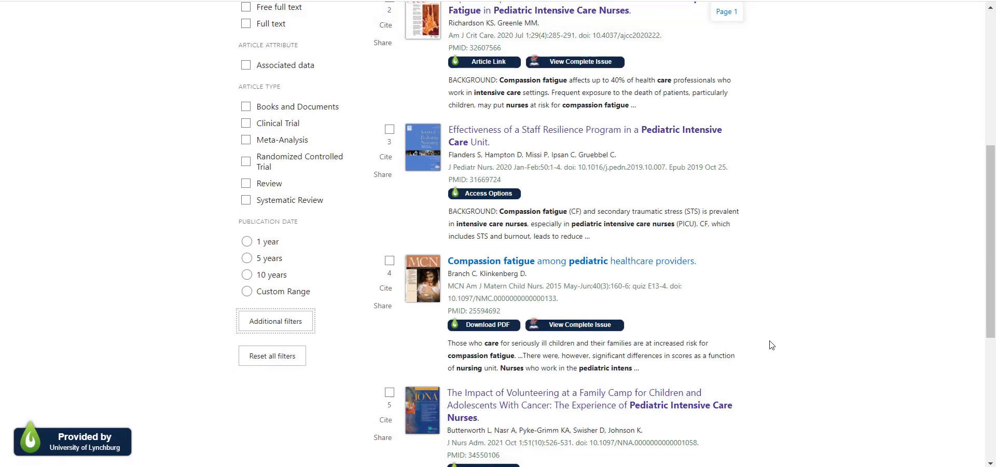
pyautogui.scroll(6, 774, 343)
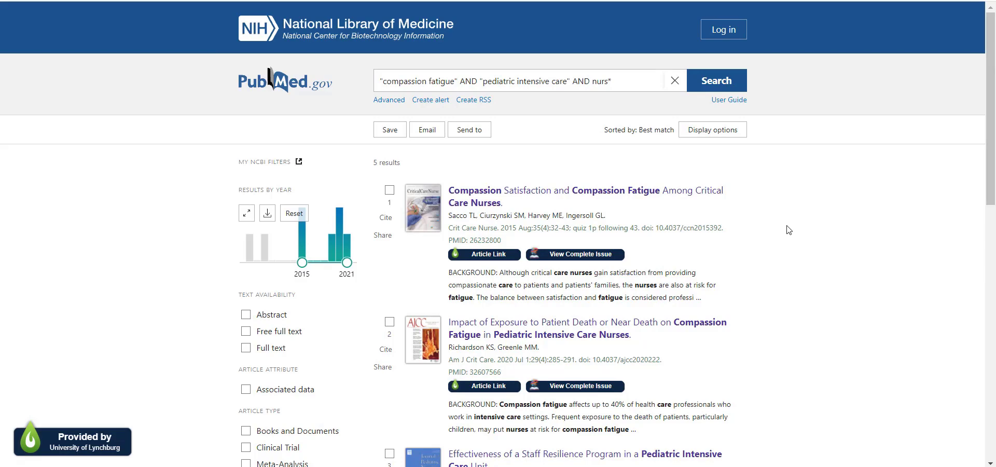
# Step: Open the 'Compassion Satisfaction and Compassion Fatigue Among Critical Care Nurses' record and scroll its abstract
pyautogui.click(647, 195)
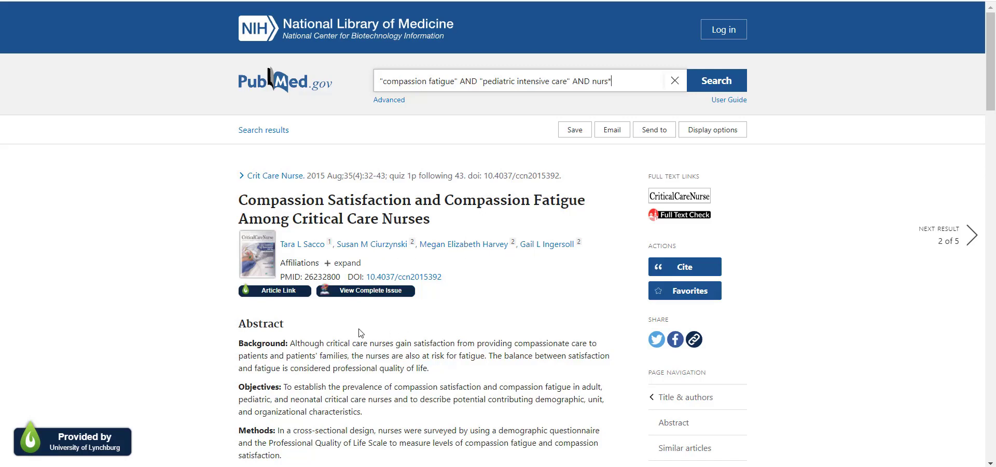
pyautogui.scroll(-1, 360, 332)
pyautogui.scroll(-1, 360, 331)
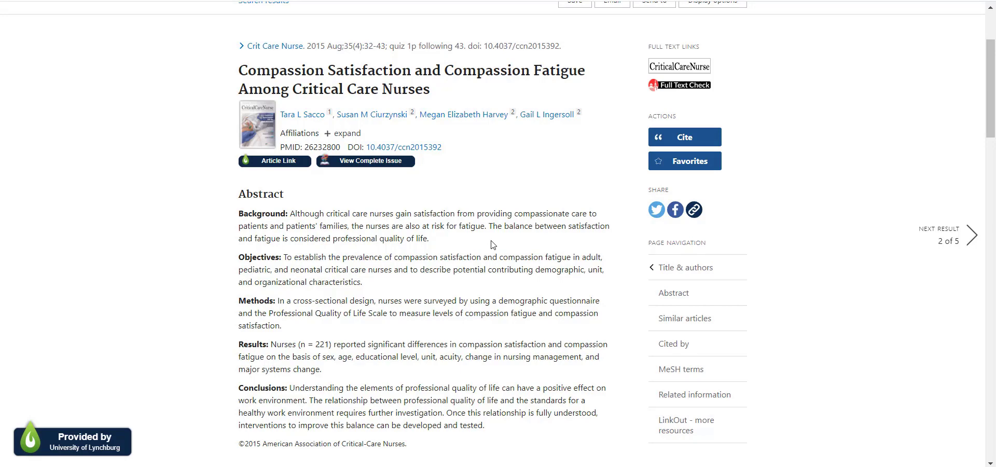
pyautogui.scroll(1, 493, 245)
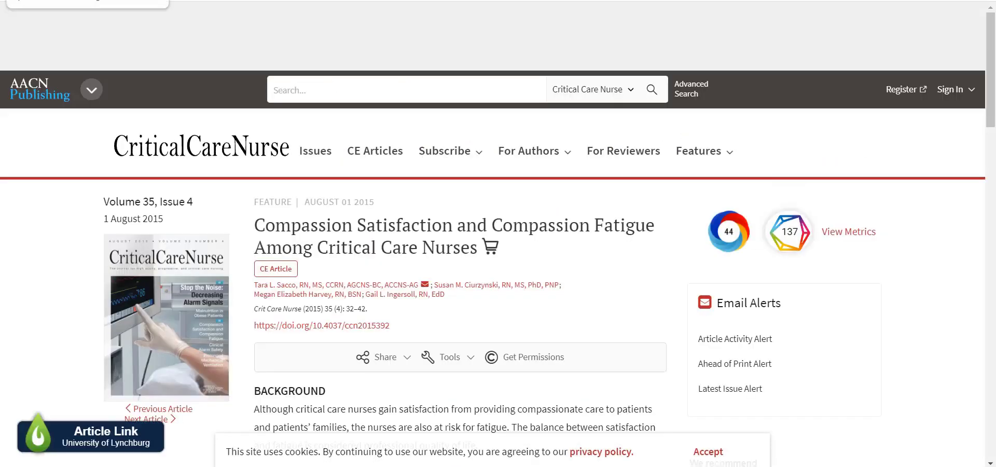
# Step: Close the Critical Care Nurse page to get back to the PubMed abstract record
pyautogui.hotkey('ctrl', 'w')
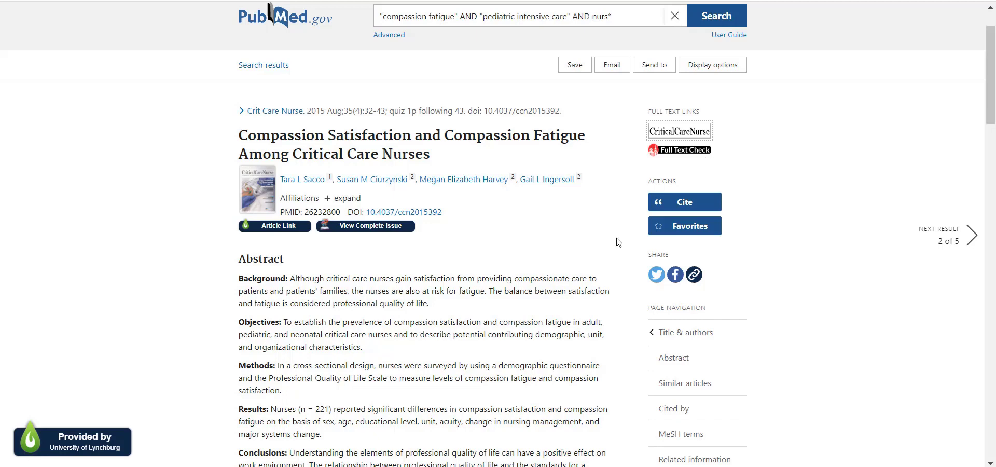
pyautogui.scroll(-6, 616, 242)
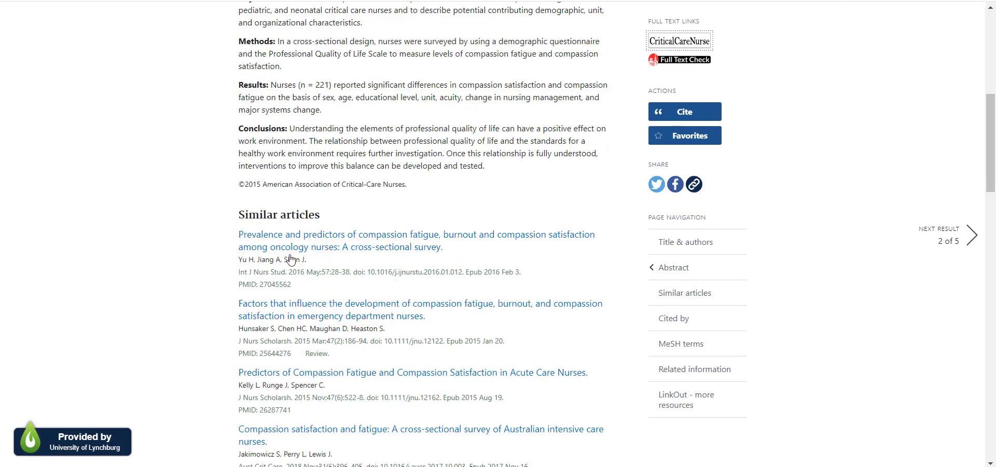
pyautogui.scroll(-1, 576, 323)
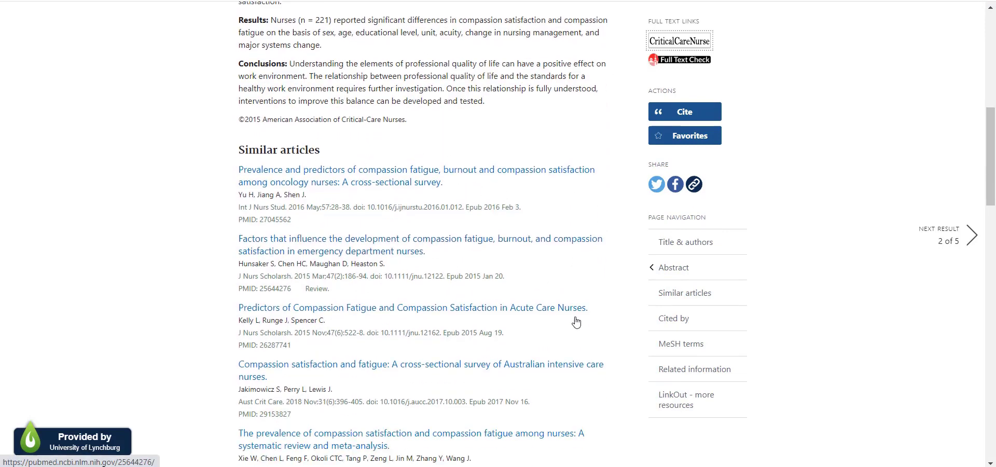
pyautogui.scroll(-1, 574, 323)
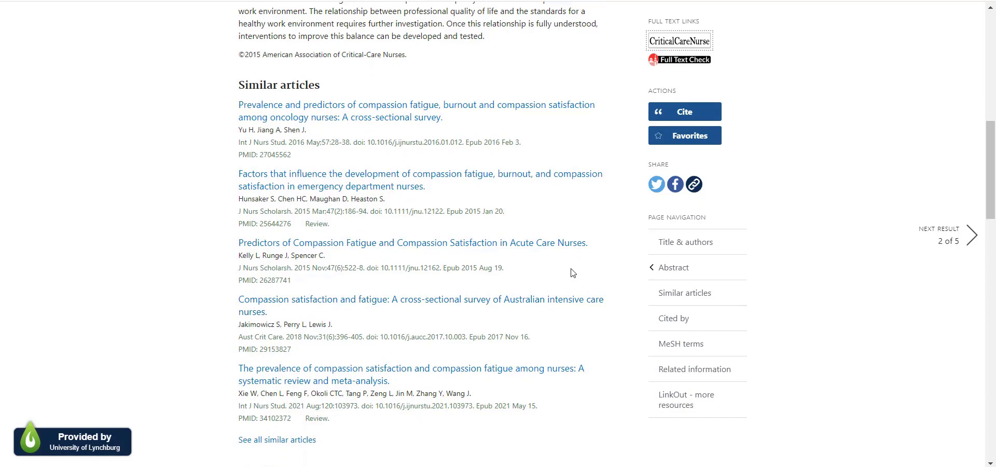
pyautogui.click(671, 343)
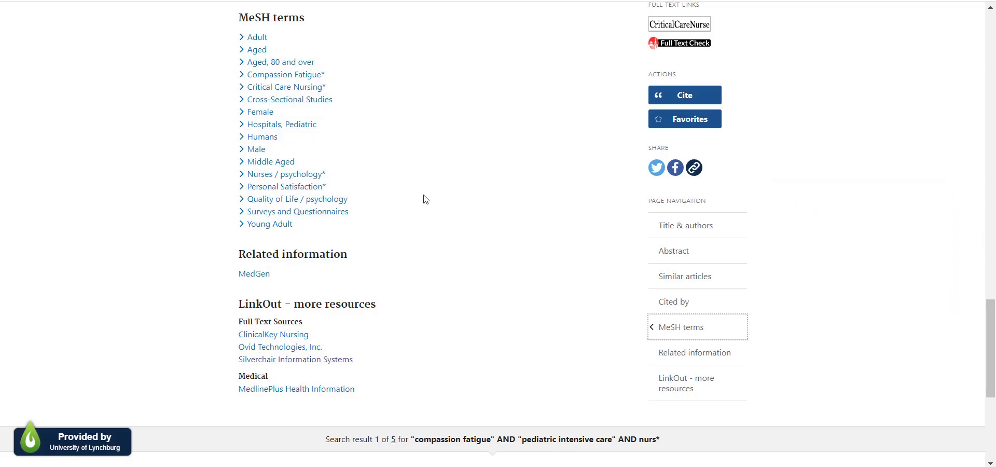
pyautogui.scroll(20, 425, 199)
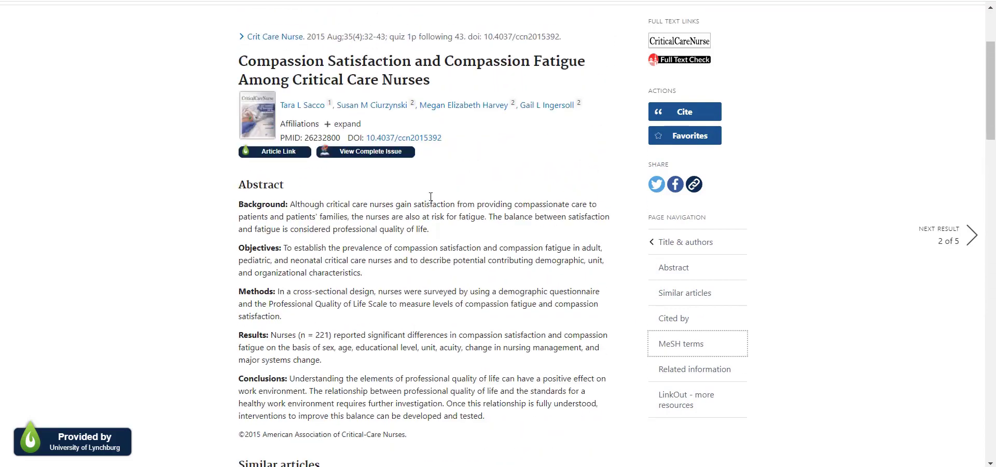
pyautogui.scroll(3, 431, 197)
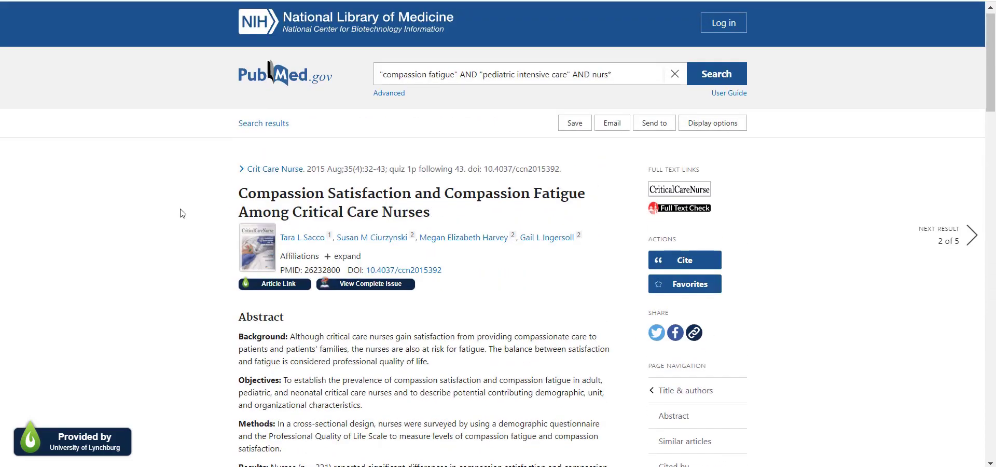